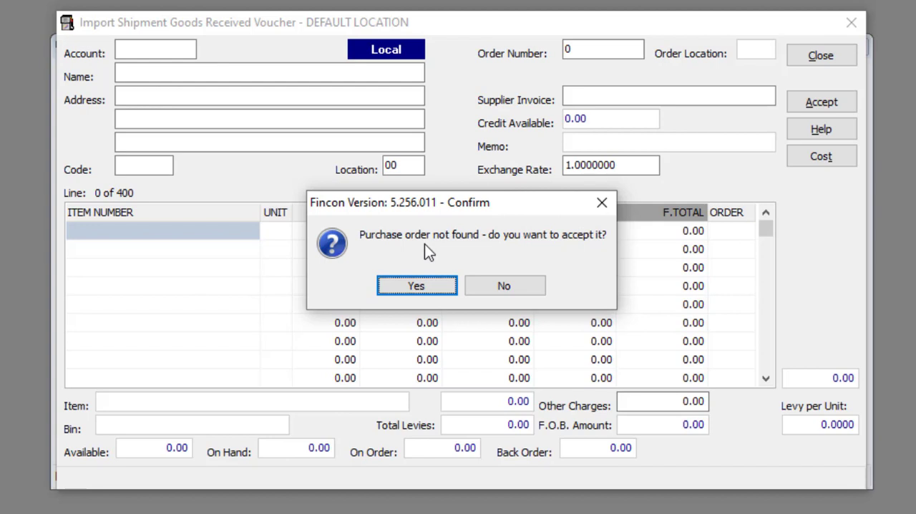
- Continue the voucher without a purchase order, then enter the account number for Import Creditor 1 and supplier invoice INV2244987
{"action": "left_click", "coordinate": [424, 285]}
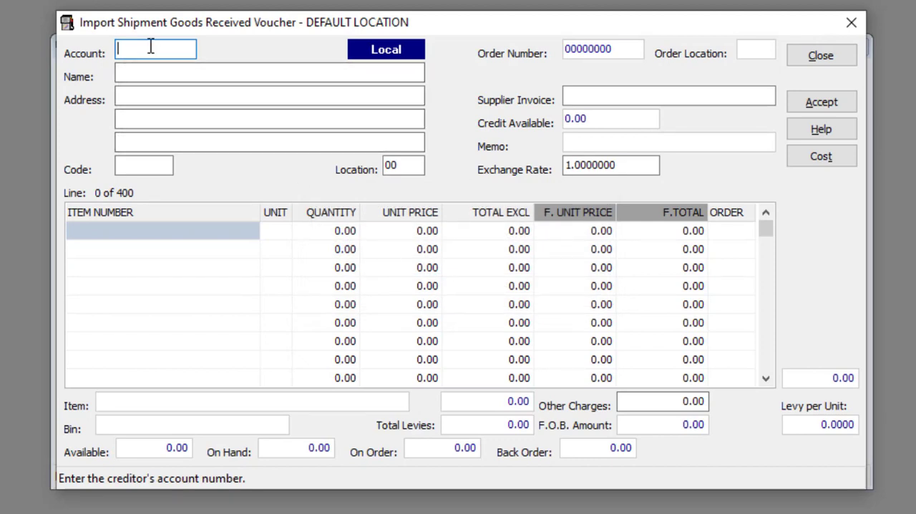
{"action": "type", "text": "IMP001"}
{"action": "key", "text": "Return"}
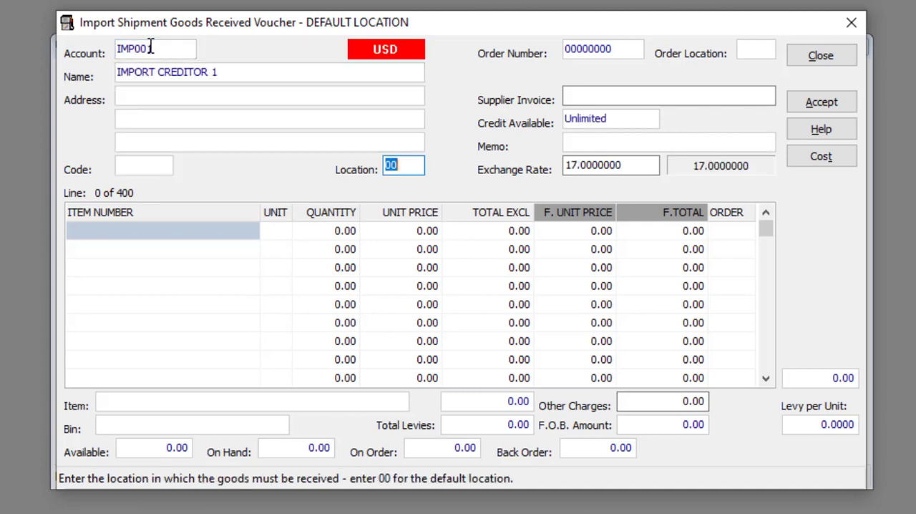
{"action": "left_click", "coordinate": [606, 95]}
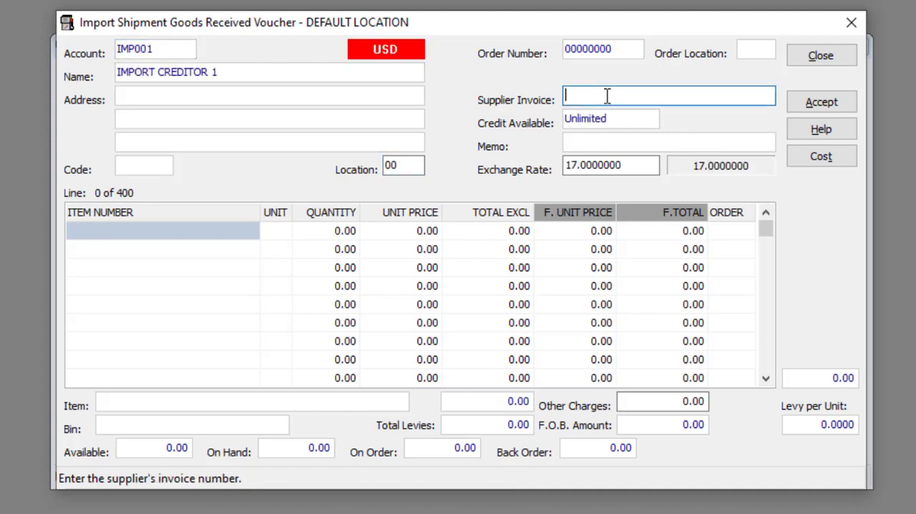
{"action": "type", "text": "INV2244987"}
- Add stock item BNI001 to the voucher's first line with quantity 10 and a foreign unit price of 15
{"action": "left_click", "coordinate": [174, 230]}
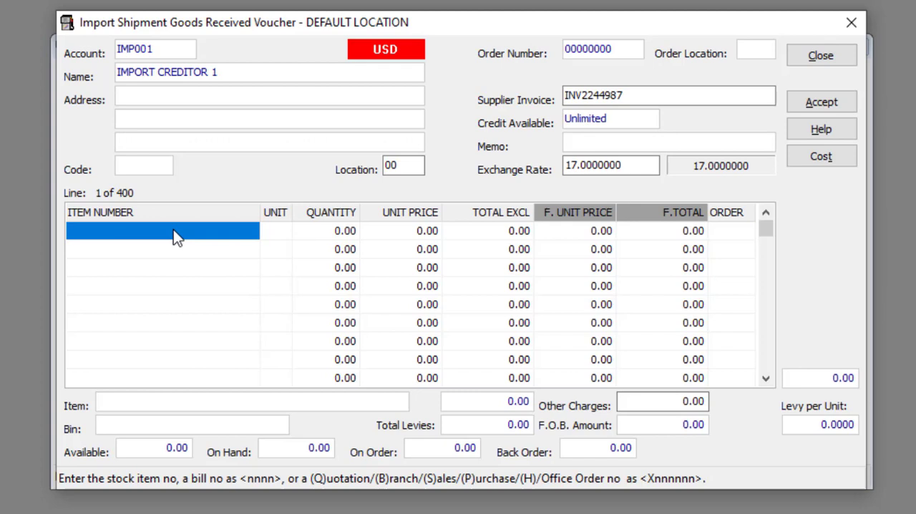
{"action": "type", "text": "BNI00"}
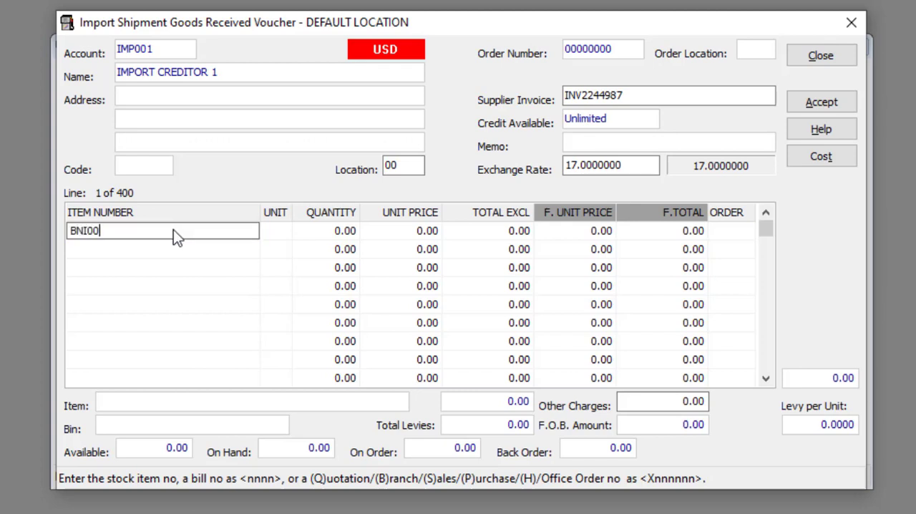
{"action": "type", "text": "1"}
{"action": "key", "text": "Return"}
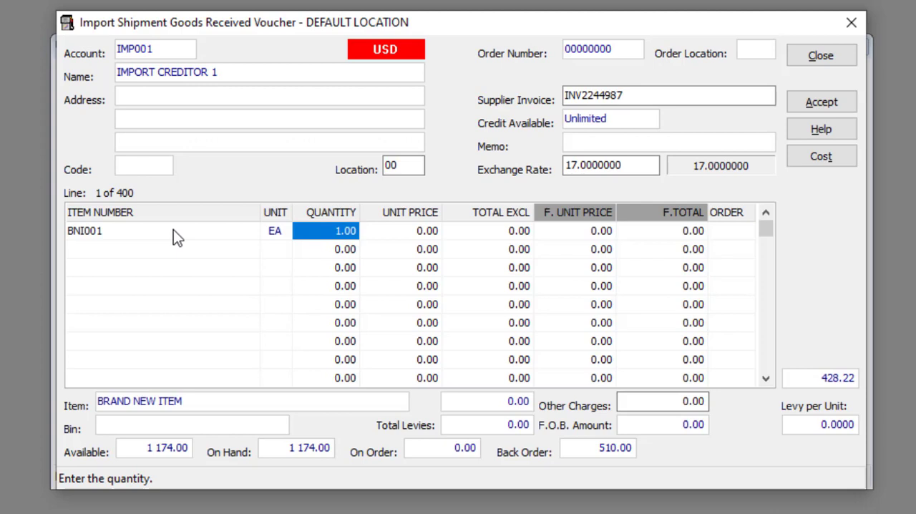
{"action": "type", "text": "10"}
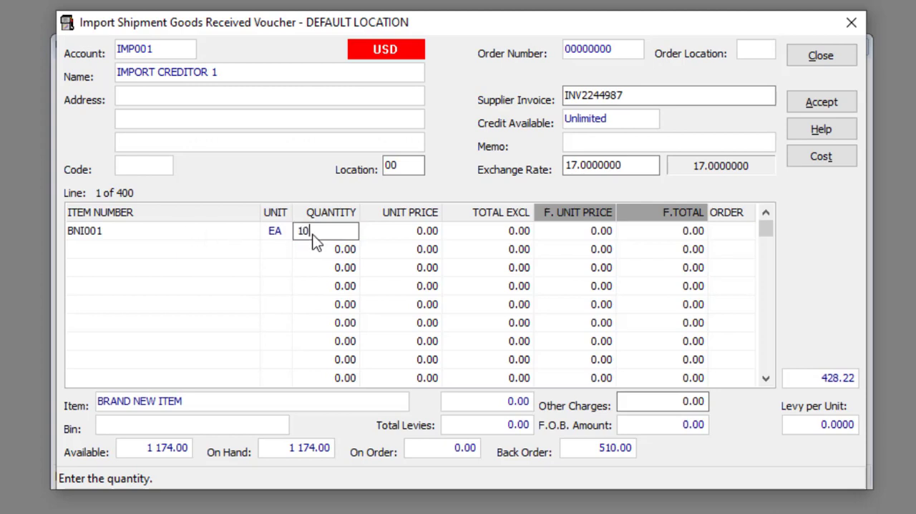
{"action": "key", "text": "Return"}
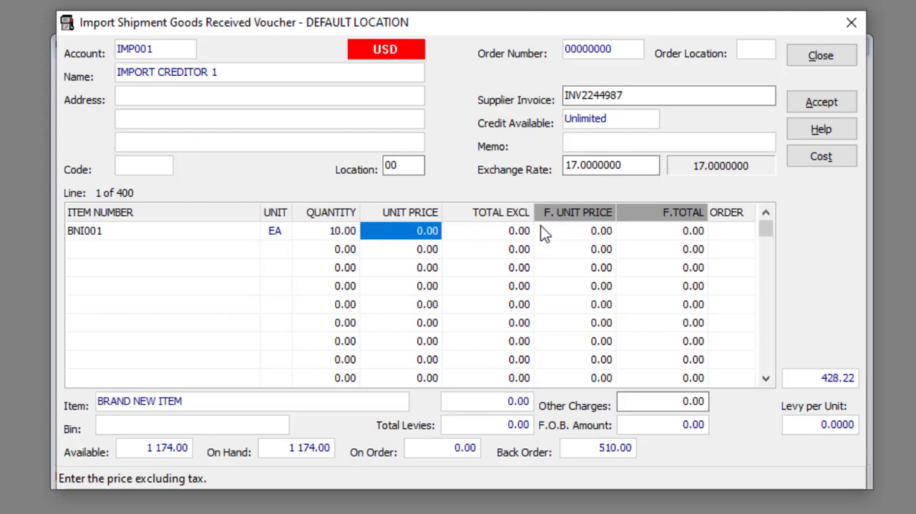
{"action": "left_click", "coordinate": [586, 230]}
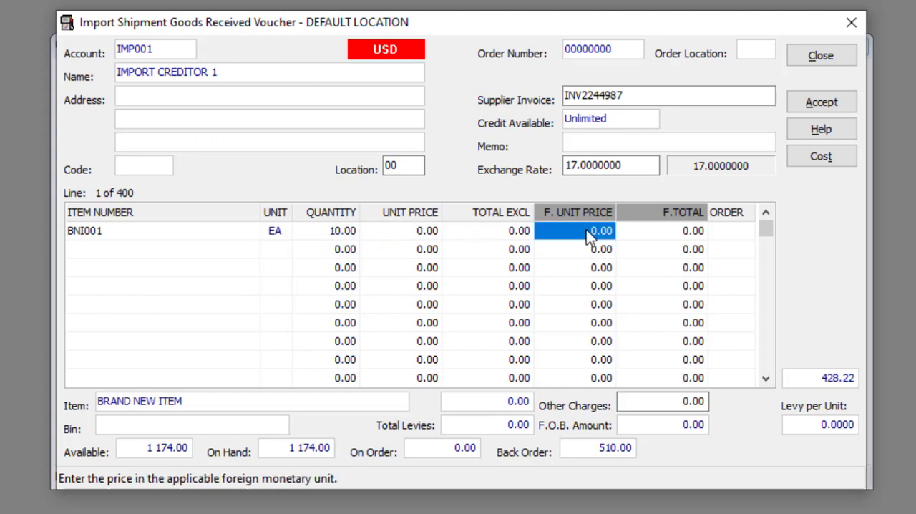
{"action": "type", "text": "15"}
{"action": "key", "text": "Return"}
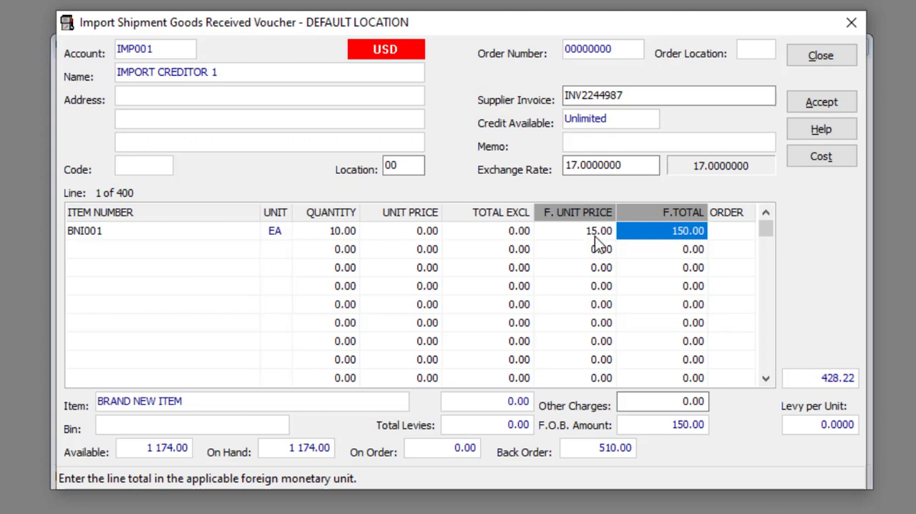
{"action": "left_click", "coordinate": [732, 236]}
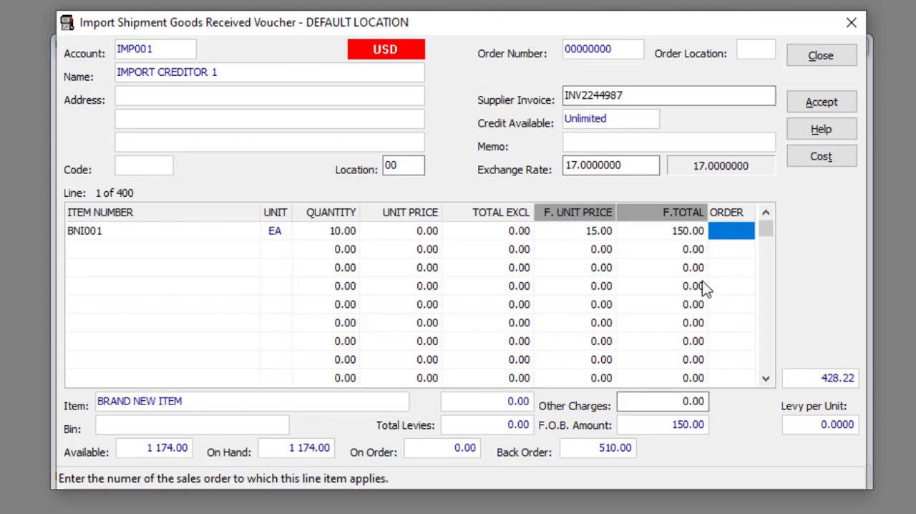
- Set the voucher's other charges to 150 and accept the goods received voucher
{"action": "left_click", "coordinate": [680, 402]}
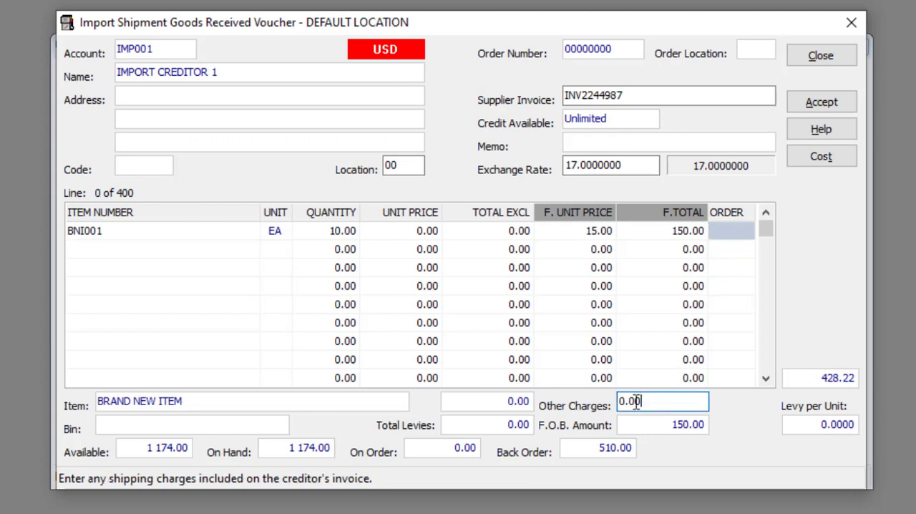
{"action": "left_click_drag", "start_coordinate": [641, 402], "coordinate": [600, 400]}
{"action": "type", "text": "150"}
{"action": "key", "text": "Tab"}
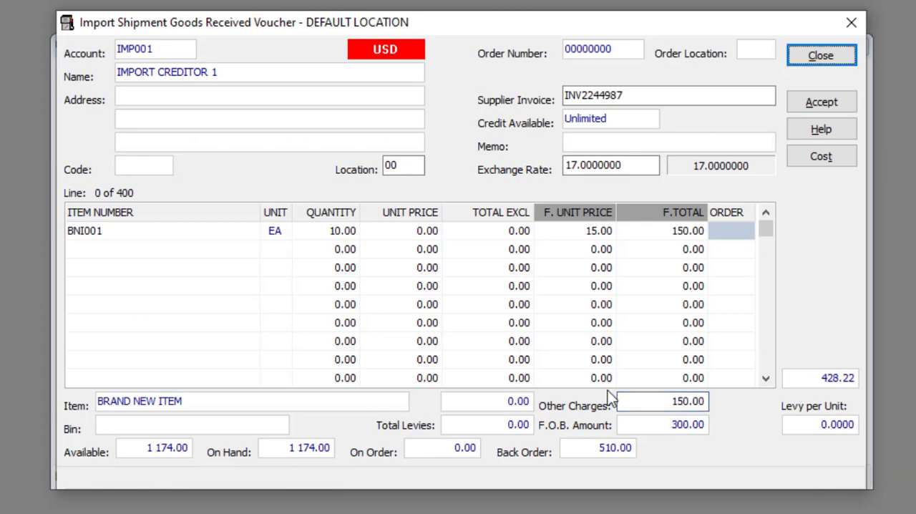
{"action": "left_click", "coordinate": [812, 101]}
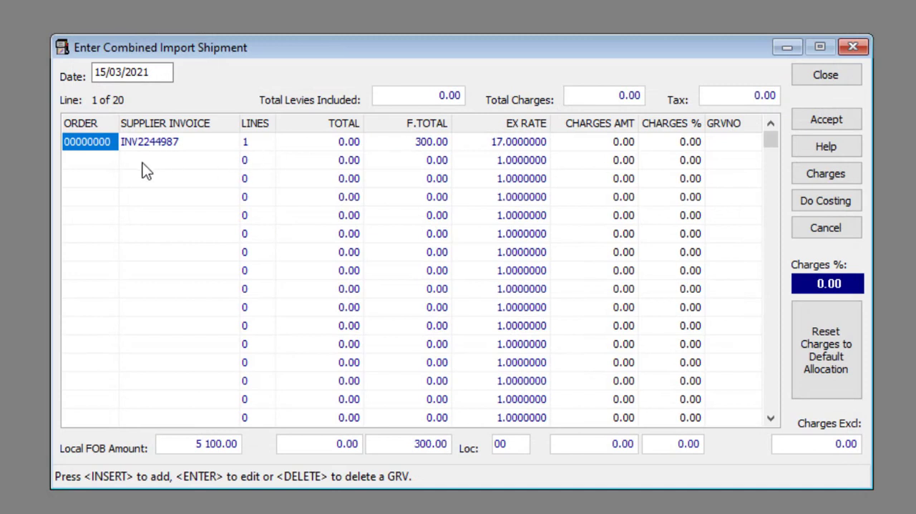
{"action": "left_click", "coordinate": [118, 163]}
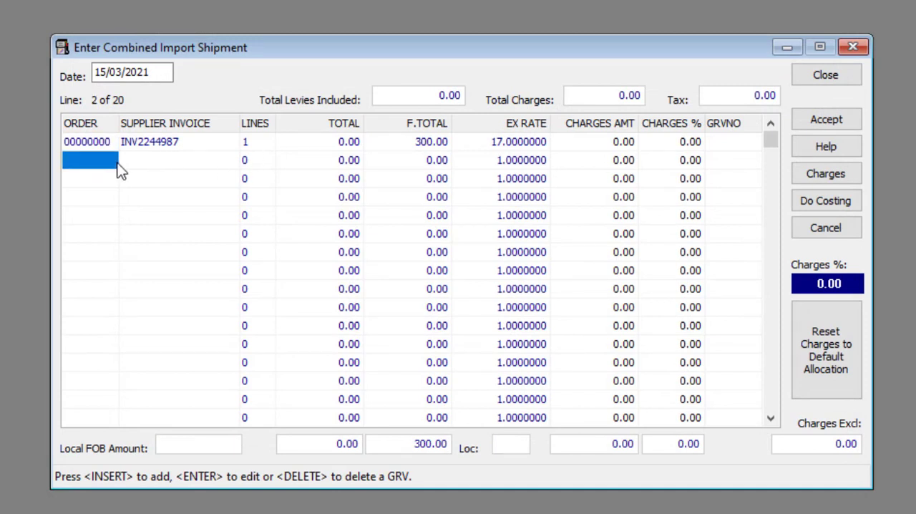
{"action": "left_click", "coordinate": [99, 180]}
{"action": "left_click", "coordinate": [96, 195]}
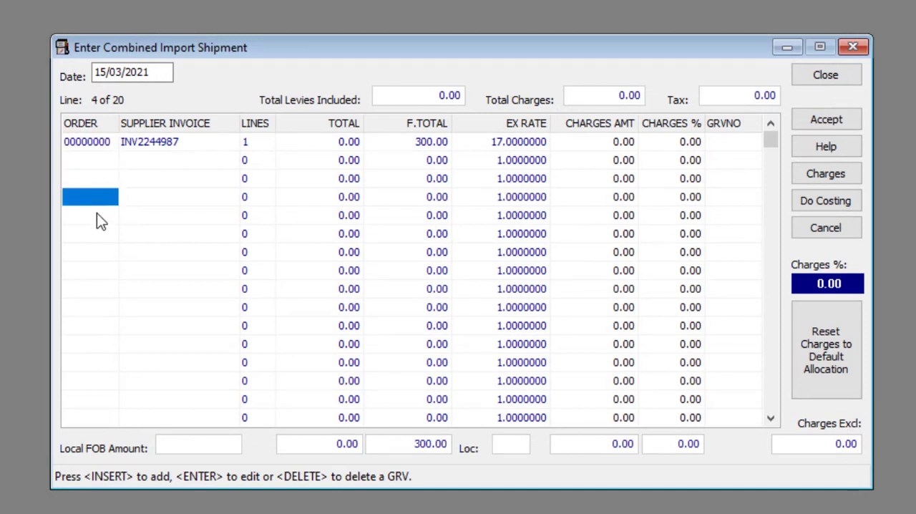
{"action": "left_click", "coordinate": [97, 212]}
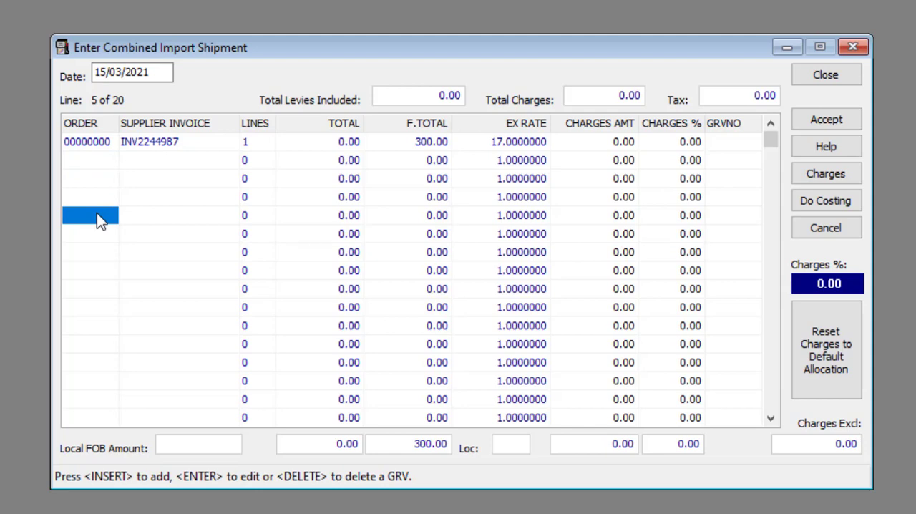
- In the shipment charges, enter Import Creditor 1's account number for clearing and set its exchange rate to 15.5
{"action": "left_click", "coordinate": [809, 174]}
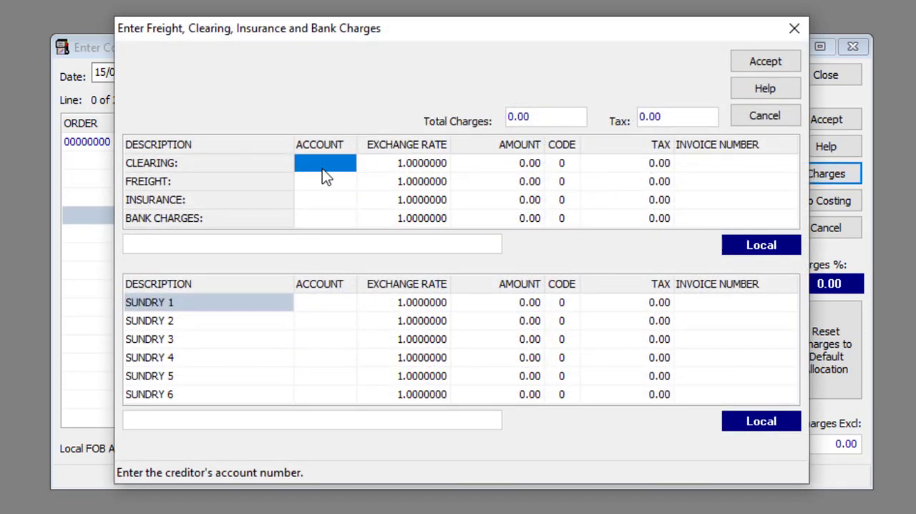
{"action": "type", "text": "IMP001"}
{"action": "key", "text": "Return"}
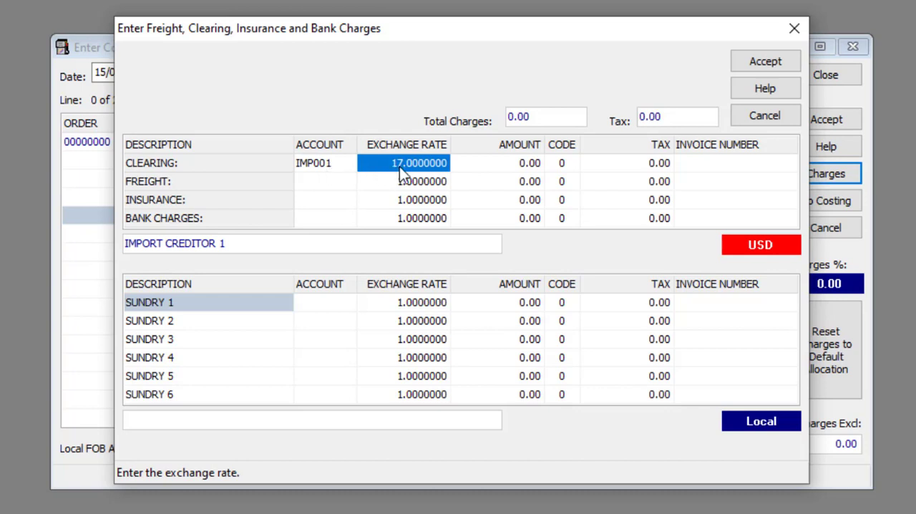
{"action": "type", "text": "15.5"}
{"action": "key", "text": "Return"}
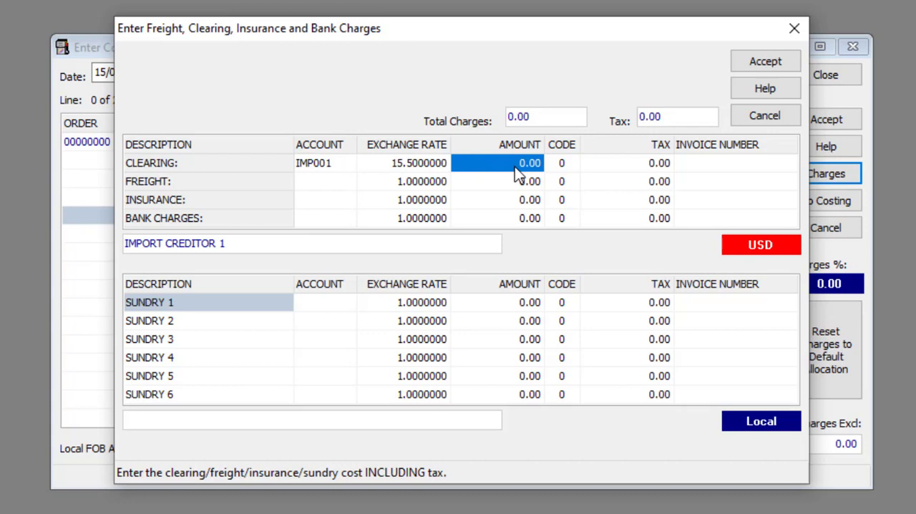
- Set the clearing charge to 16000 with tax code 1 and tax 9500, enter the agent's invoice number, and accept the charges
{"action": "type", "text": "16000"}
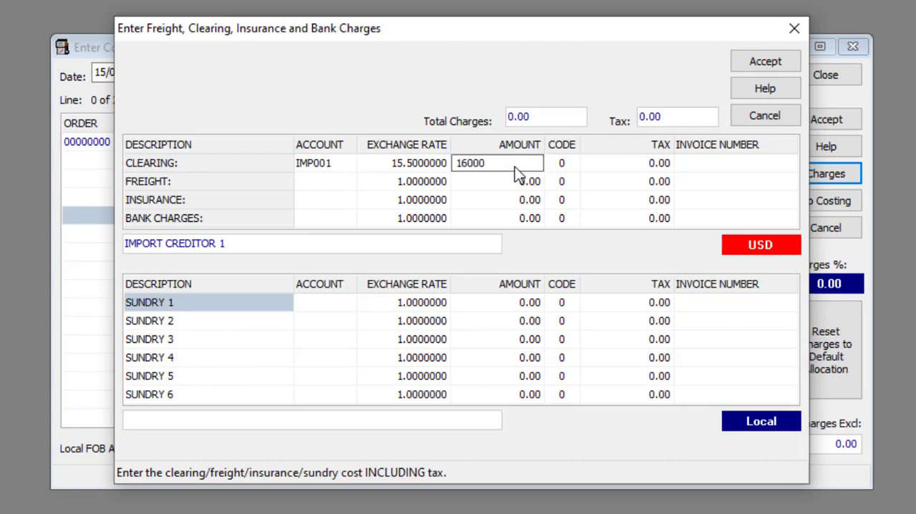
{"action": "key", "text": "Return"}
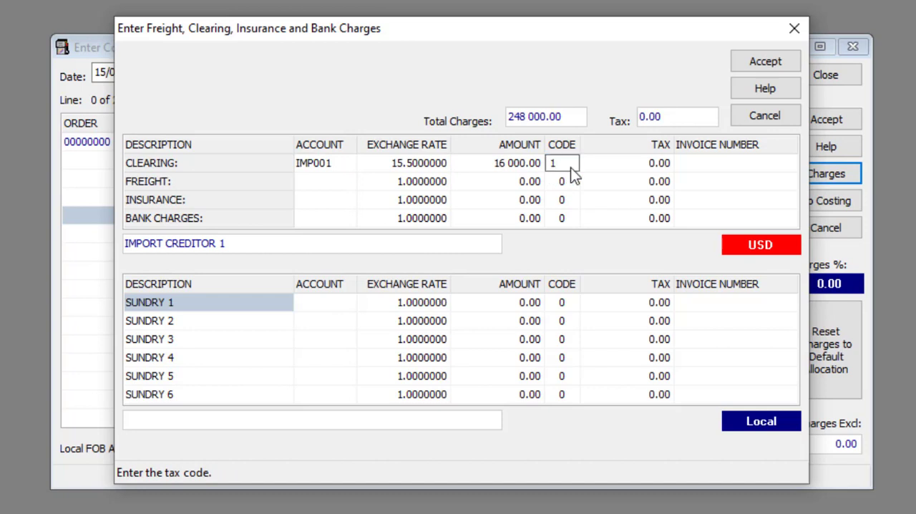
{"action": "key", "text": "Return"}
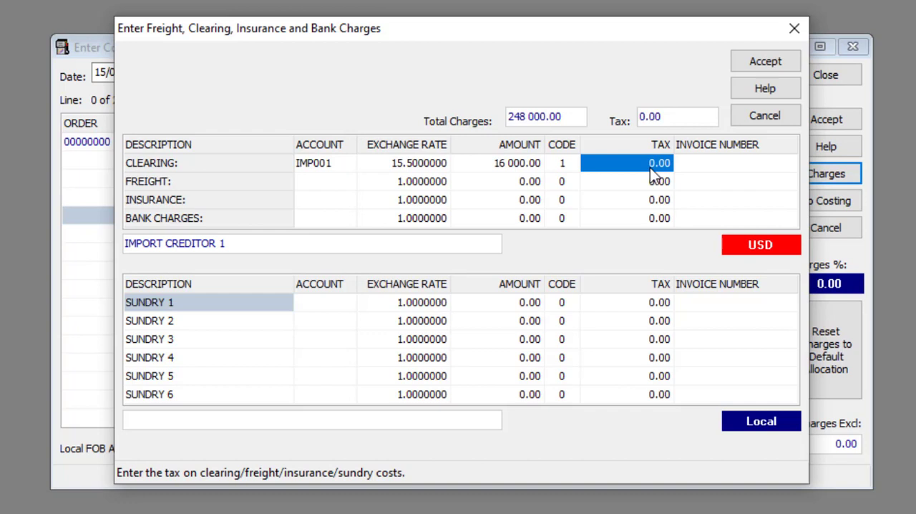
{"action": "type", "text": "9500"}
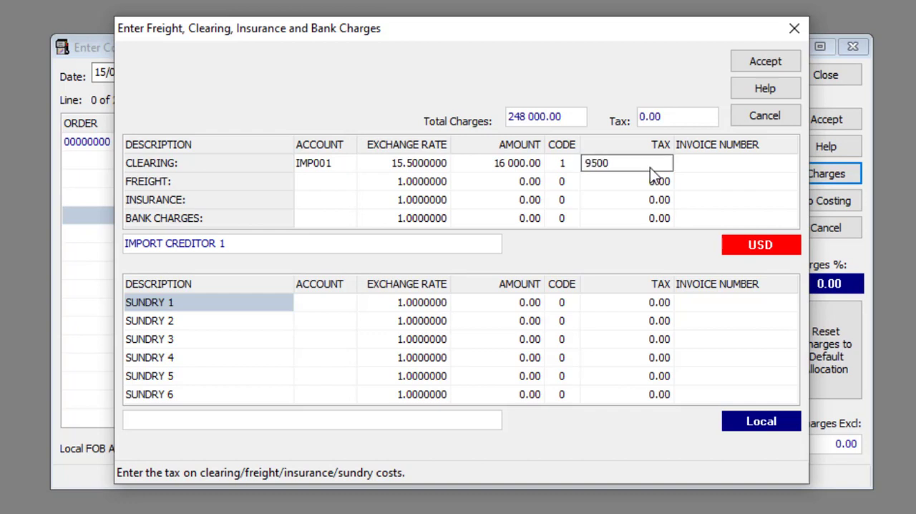
{"action": "key", "text": "Return"}
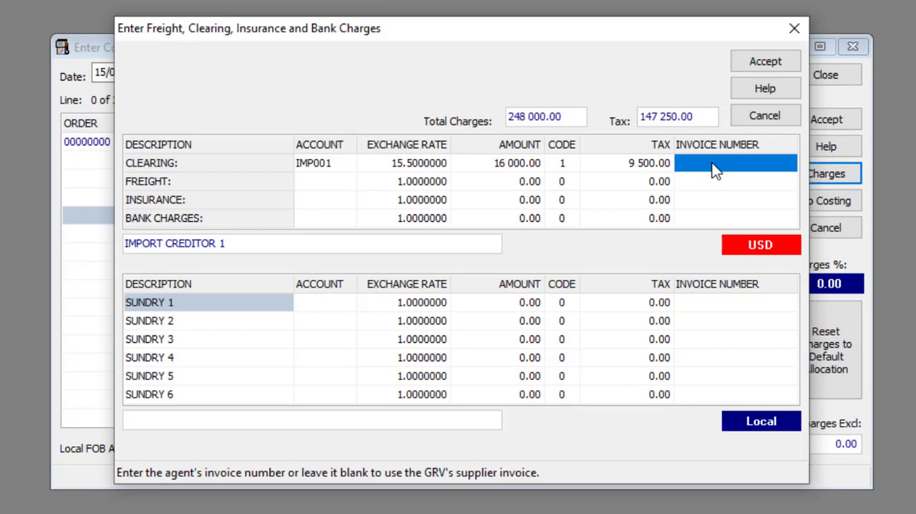
{"action": "type", "text": "INV7"}
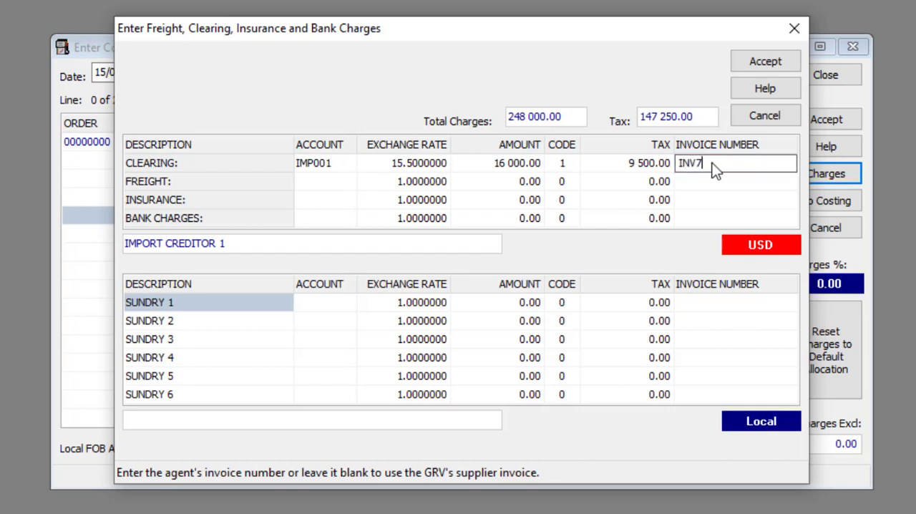
{"action": "type", "text": "43658"}
{"action": "left_click", "coordinate": [765, 60]}
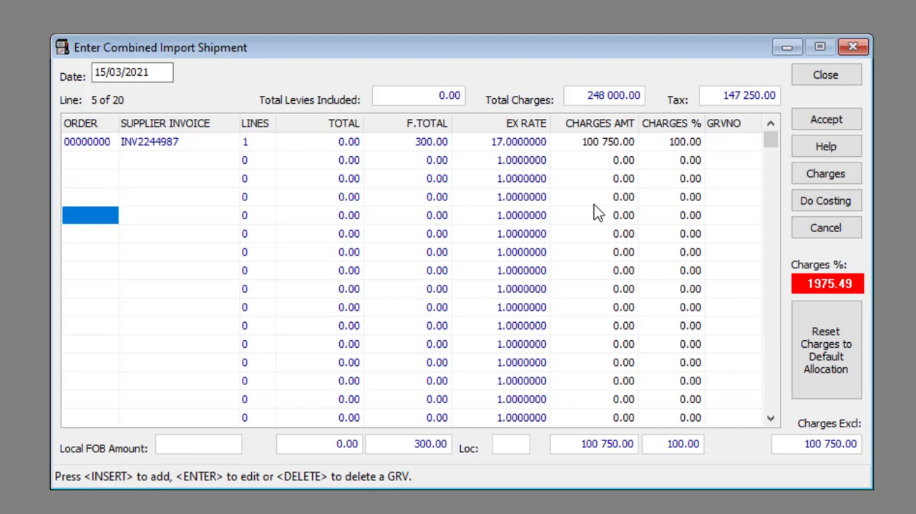
- Run the shipment costing, check the total, charges amount and charges percentage for BNI001, and accept the allocation
{"action": "left_click", "coordinate": [801, 202]}
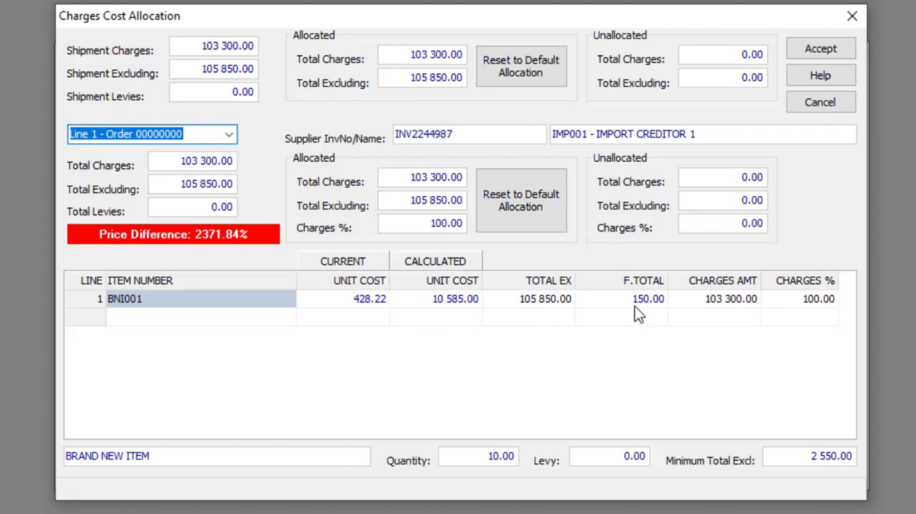
{"action": "left_click", "coordinate": [549, 300]}
{"action": "left_click", "coordinate": [723, 300]}
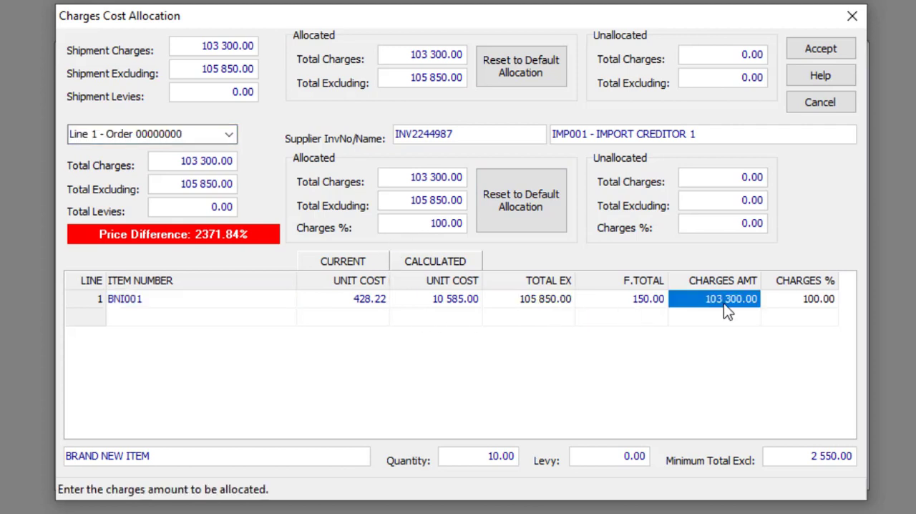
{"action": "left_click", "coordinate": [786, 303]}
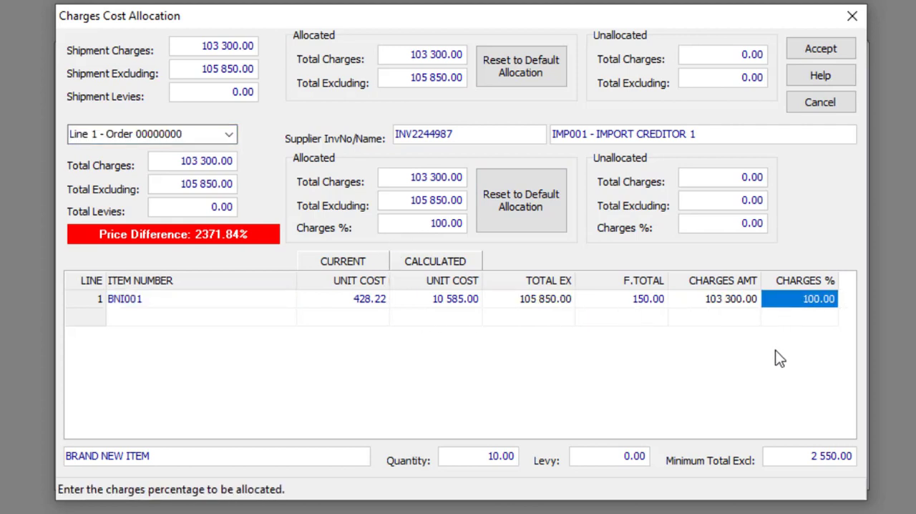
{"action": "left_click", "coordinate": [819, 53]}
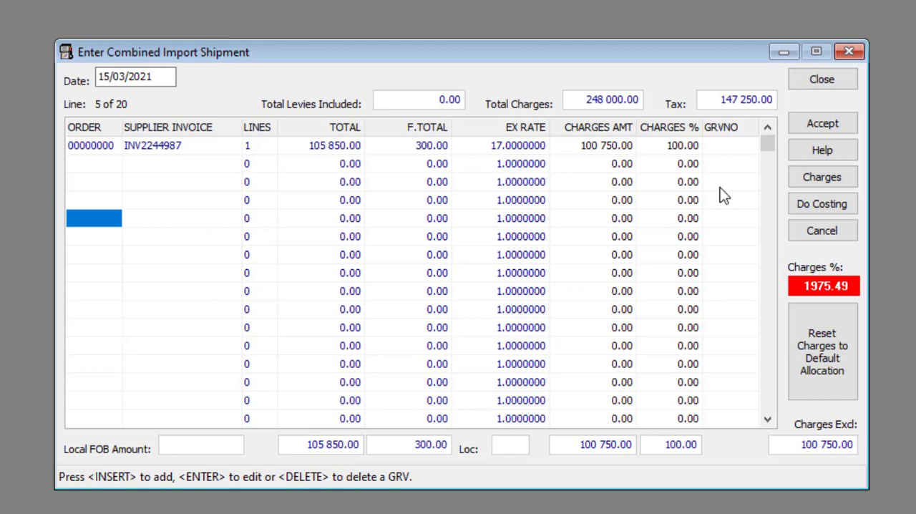
- Accept the combined import shipment without printing the voucher, and close the shipment entry window
{"action": "left_click", "coordinate": [809, 127]}
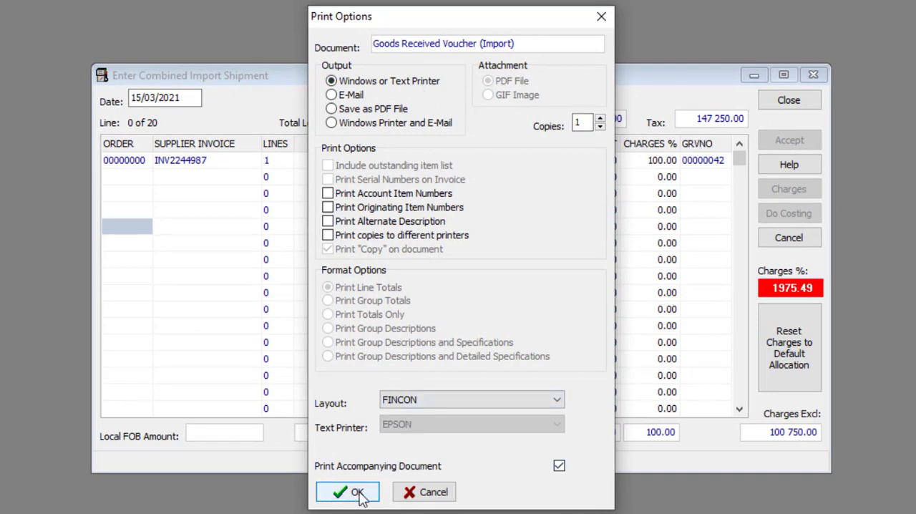
{"action": "left_click", "coordinate": [432, 492]}
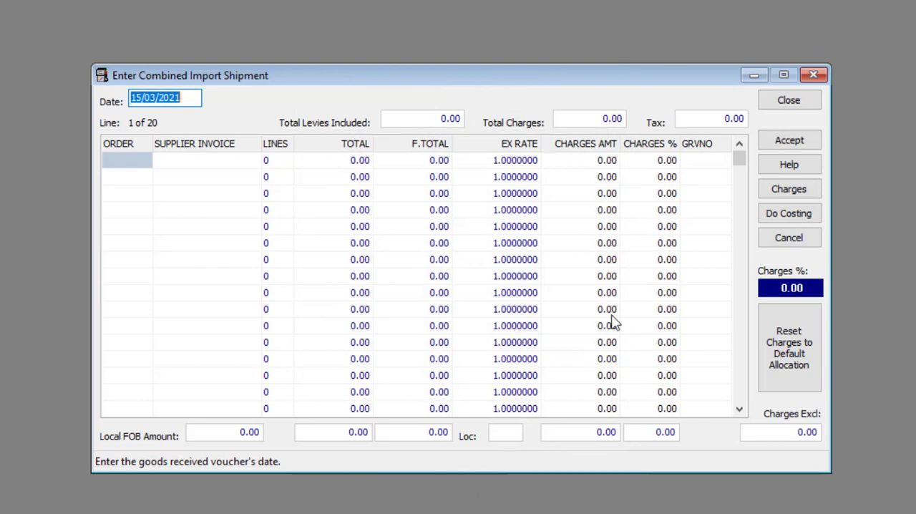
{"action": "left_click", "coordinate": [777, 105]}
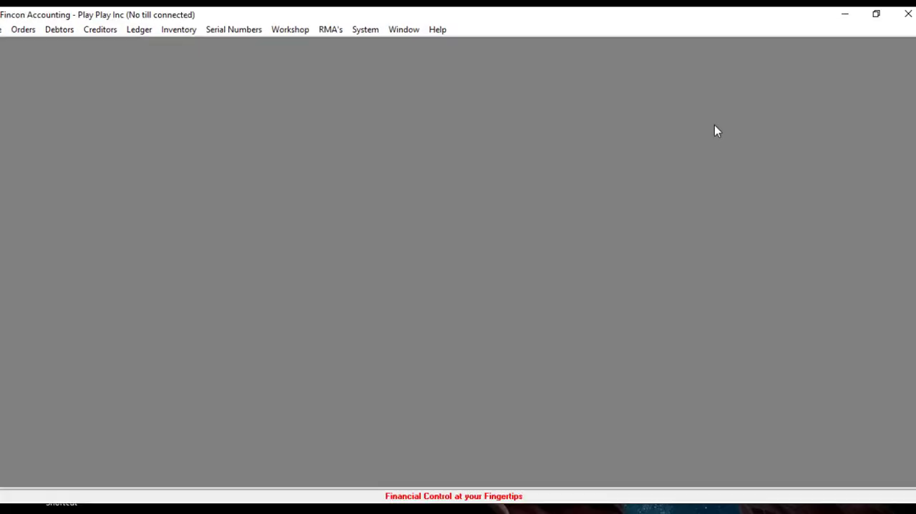